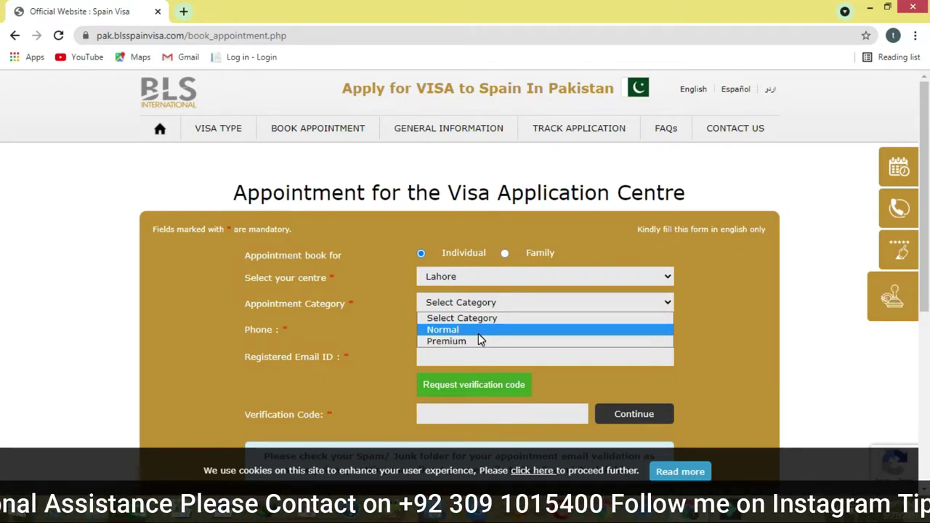
Choose the Normal appointment category and enter the applicant's phone number and registered e-mail.
click(479, 333)
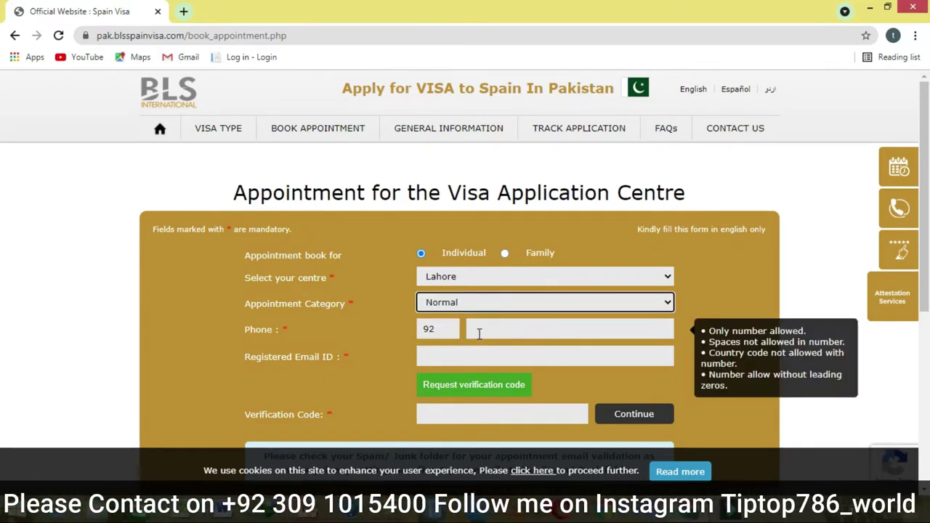
click(489, 331)
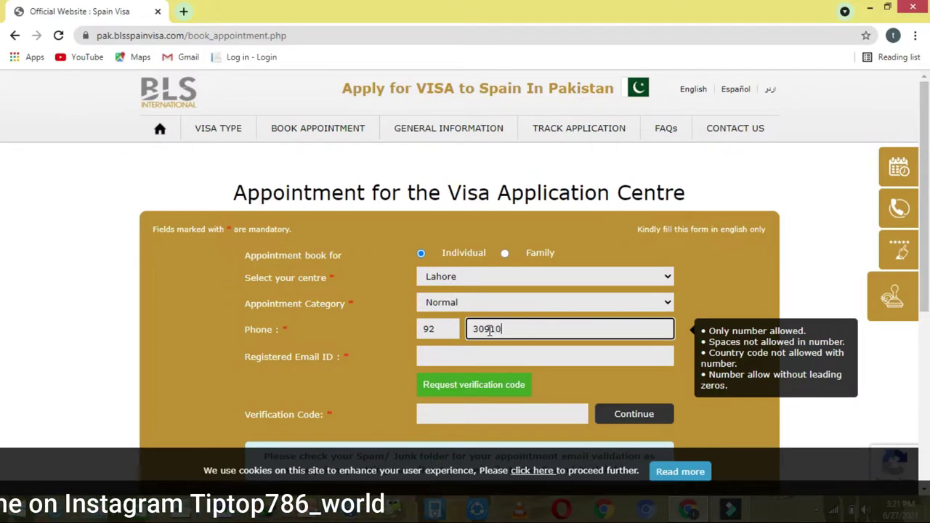
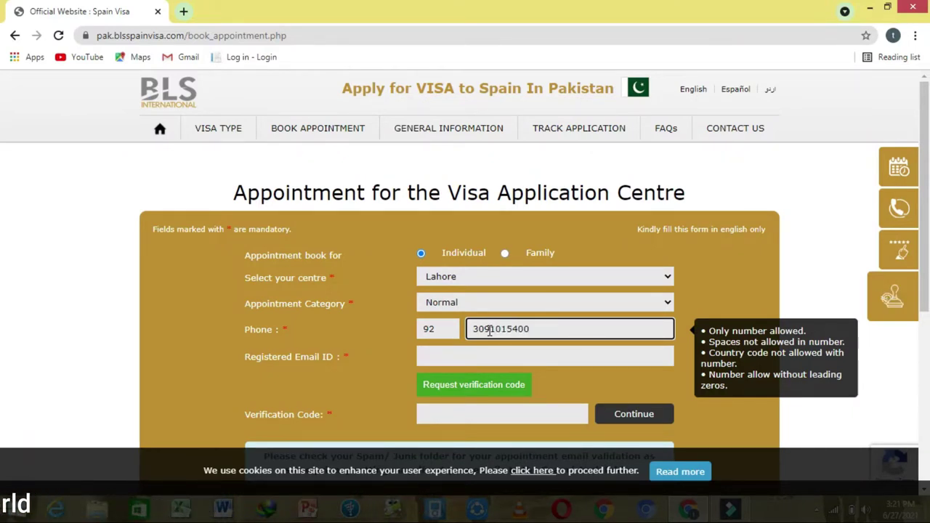
click(482, 357)
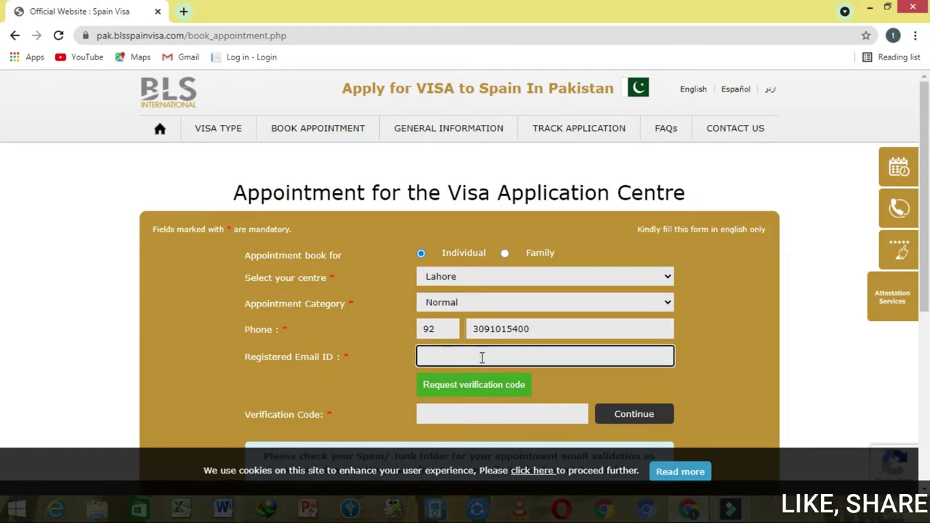
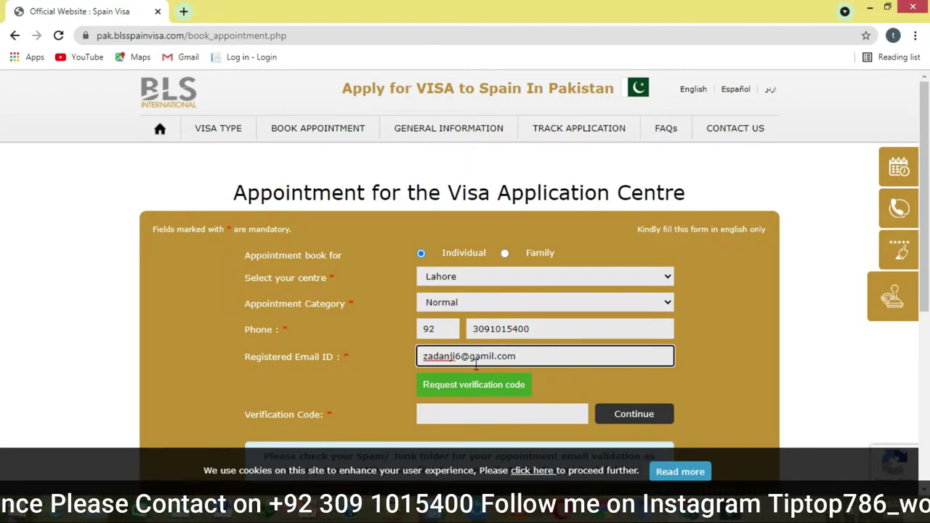
Request an e-mailed verification code, enter the received code, and continue.
click(465, 389)
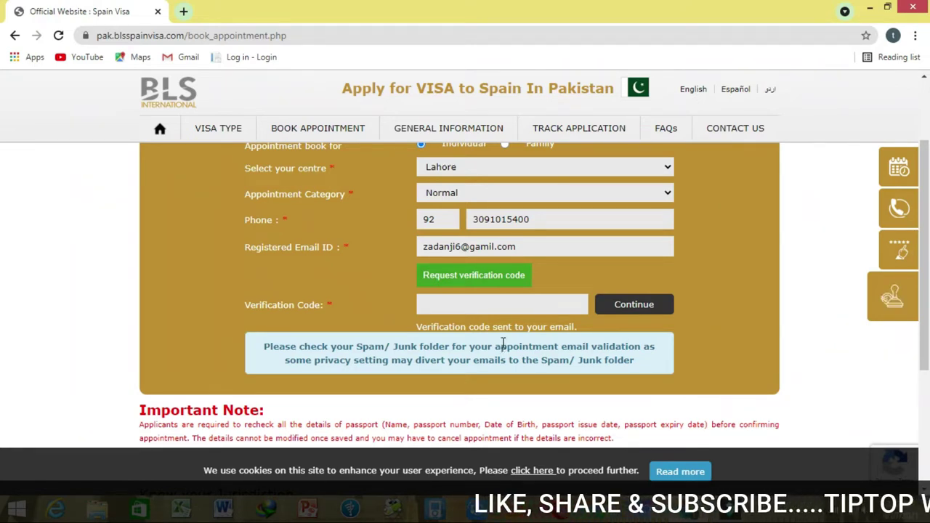
click(476, 302)
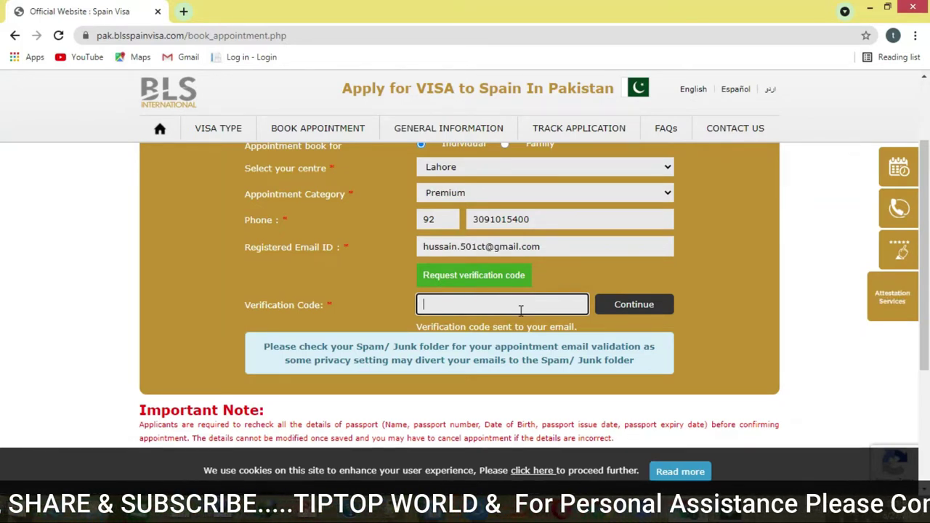
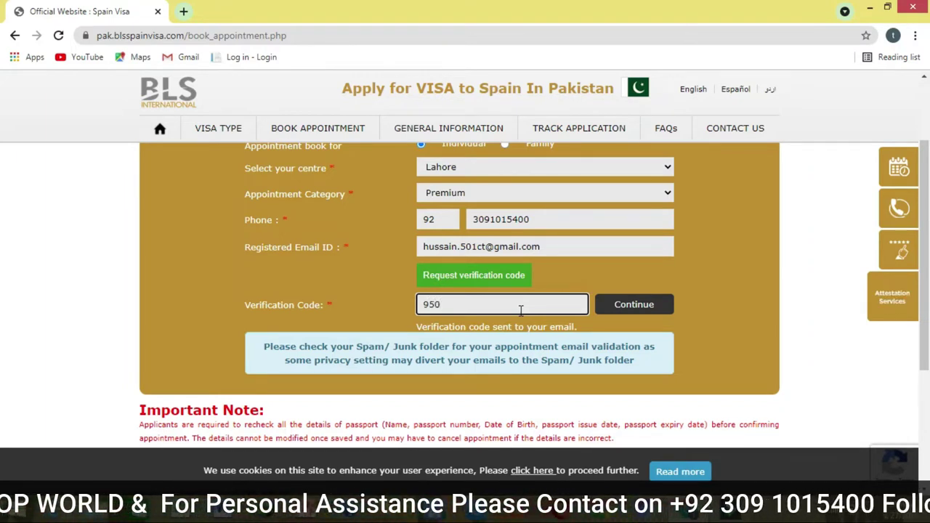
click(618, 310)
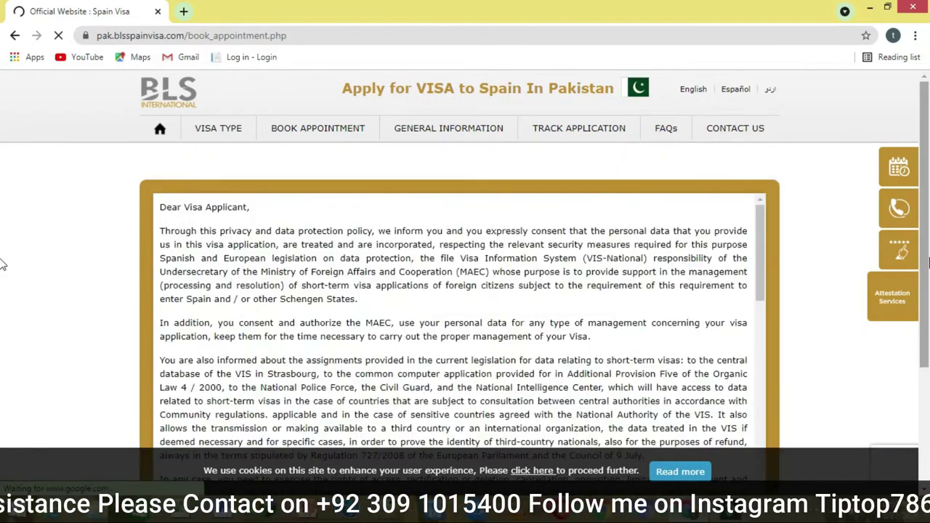
Scroll through the privacy consent text and agree to provide consent.
scroll(3, 285, down, 2)
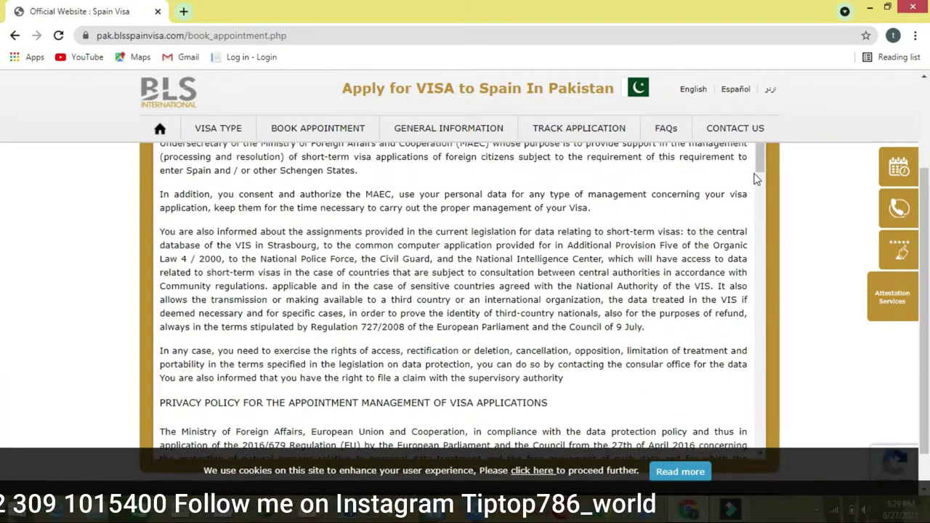
drag(761, 166, 774, 487)
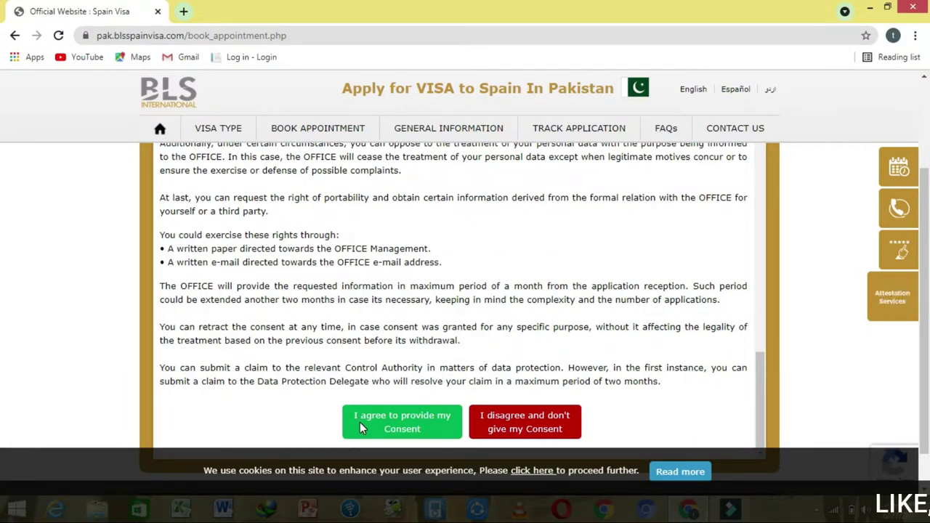
click(360, 422)
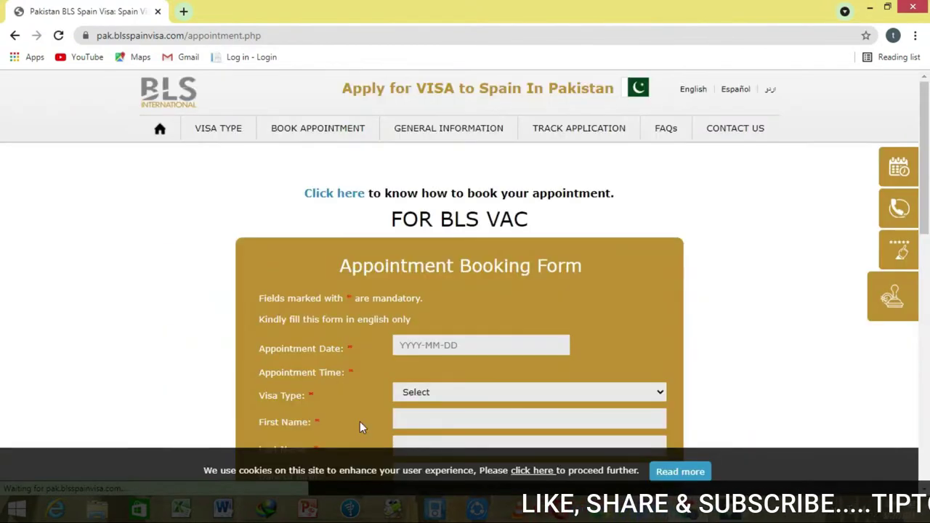
click(480, 342)
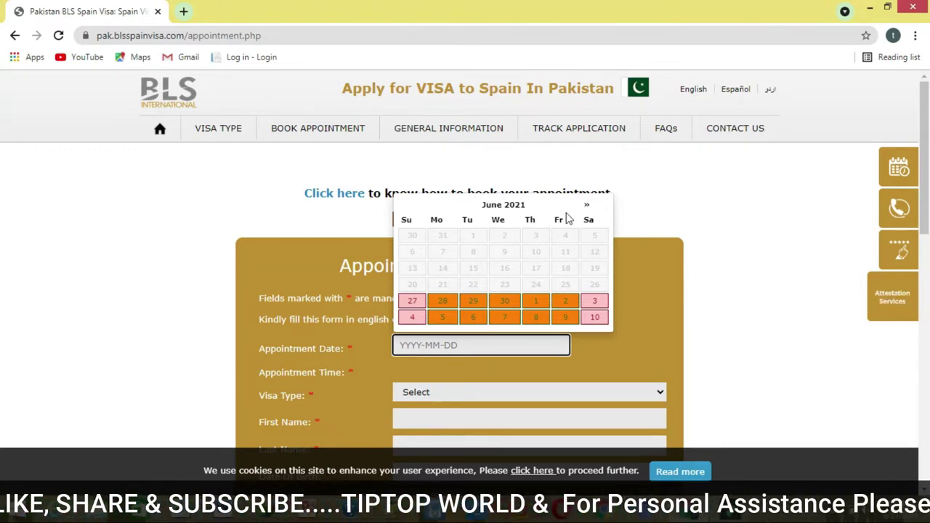
click(587, 206)
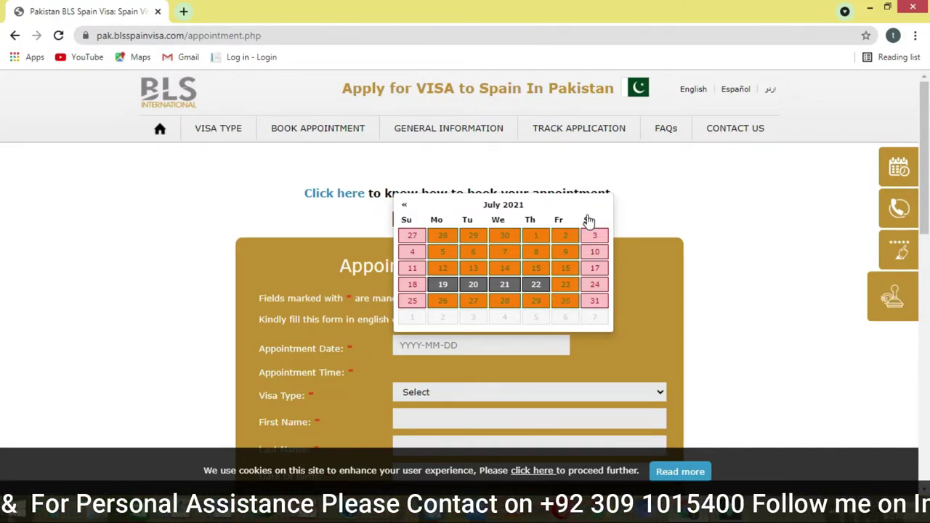
click(503, 205)
click(573, 268)
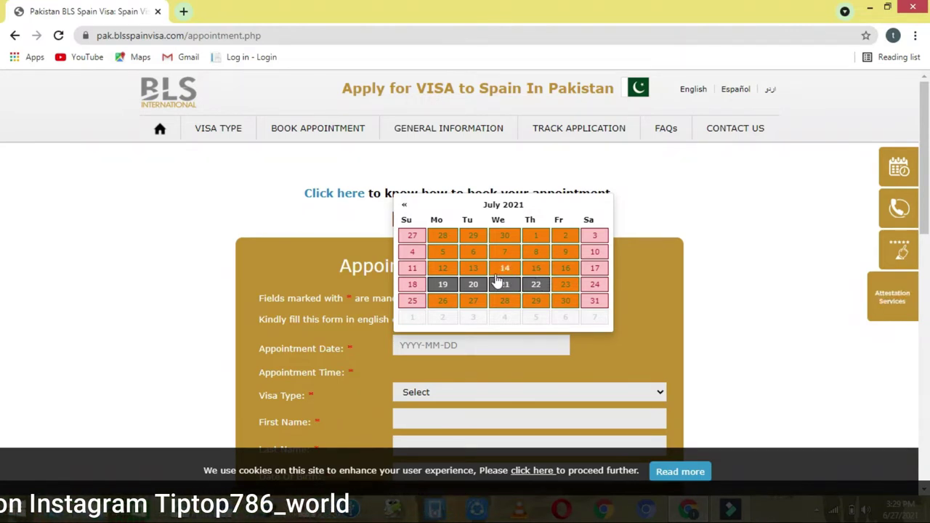
click(500, 206)
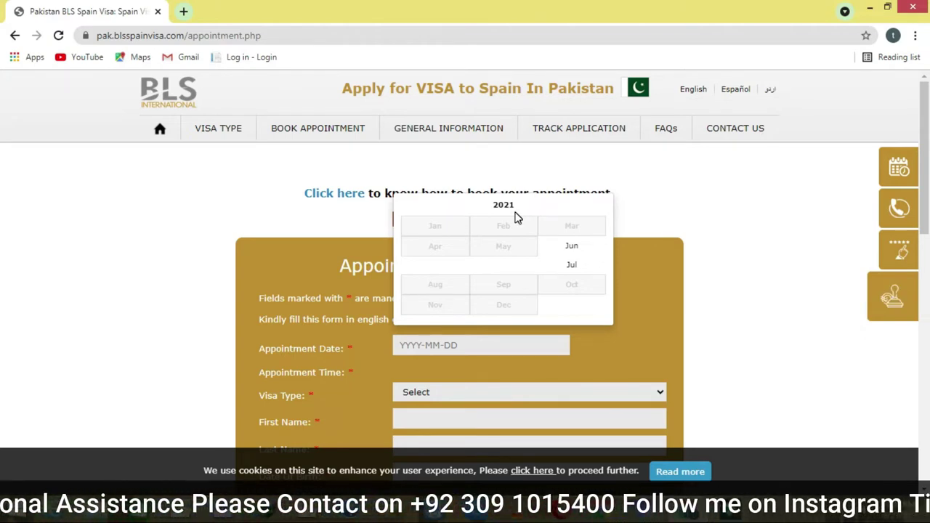
click(496, 207)
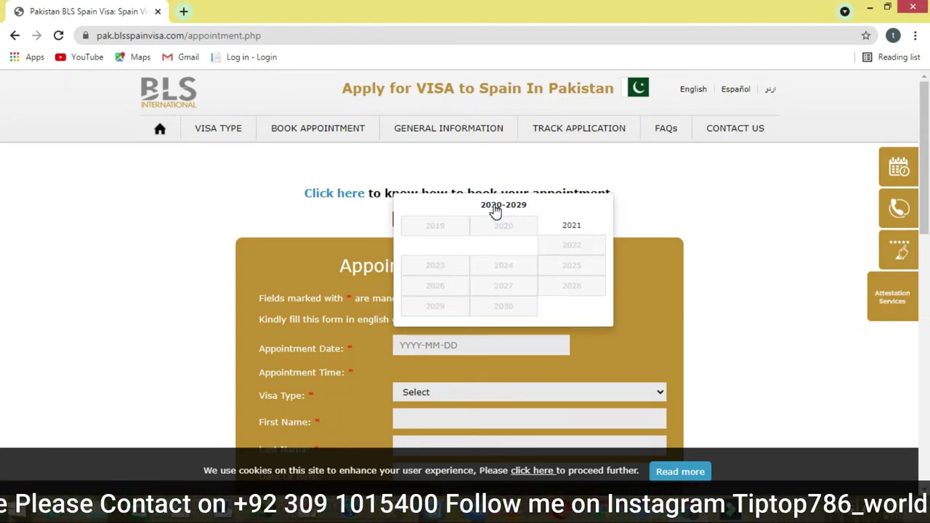
click(305, 207)
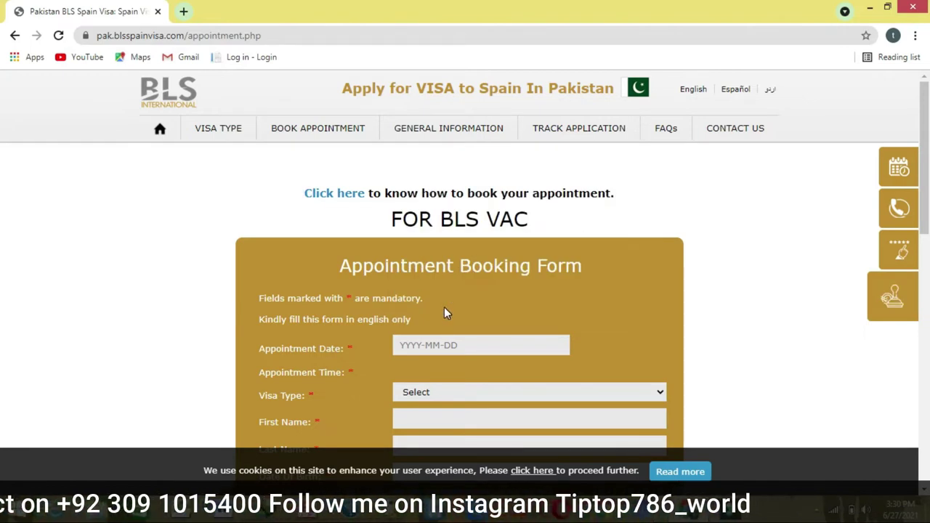
Select Tourism Visa as the visa type and enter the applicant's first and last names.
drag(923, 187, 922, 245)
click(539, 232)
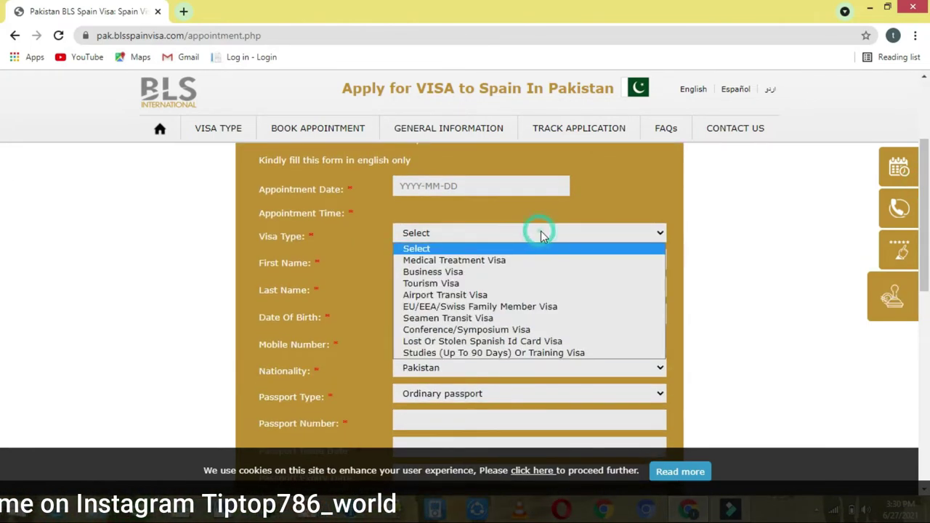
click(514, 284)
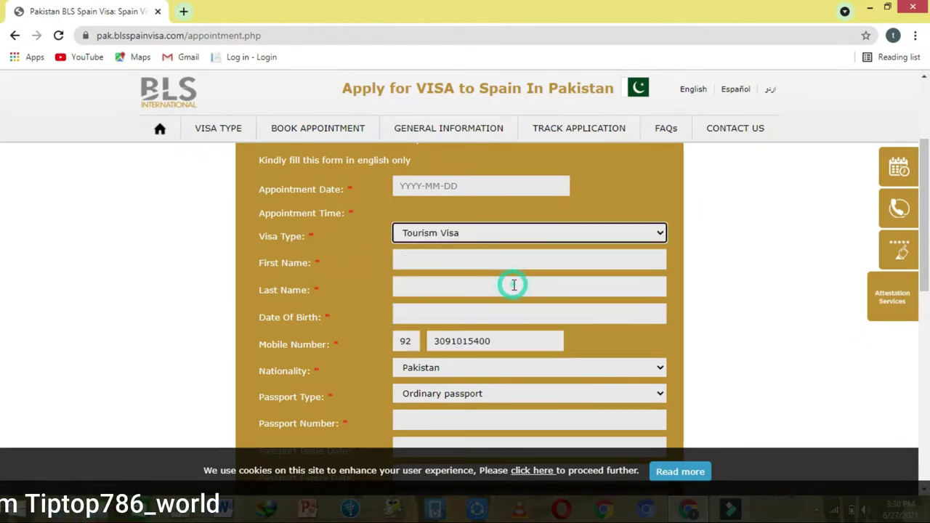
click(524, 262)
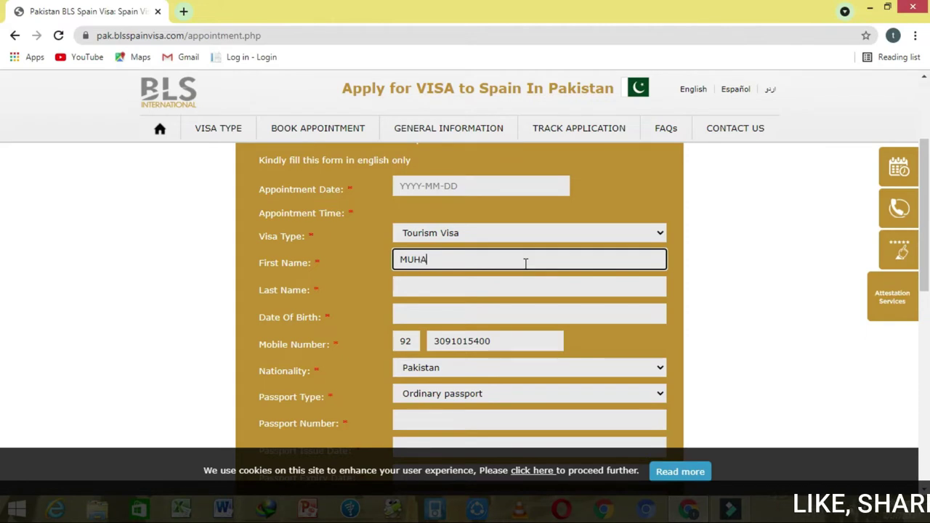
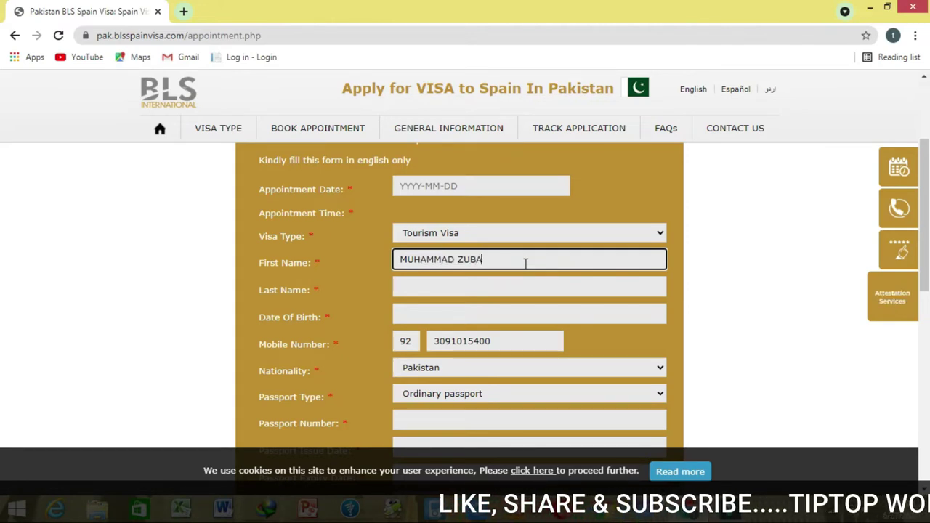
key(Tab)
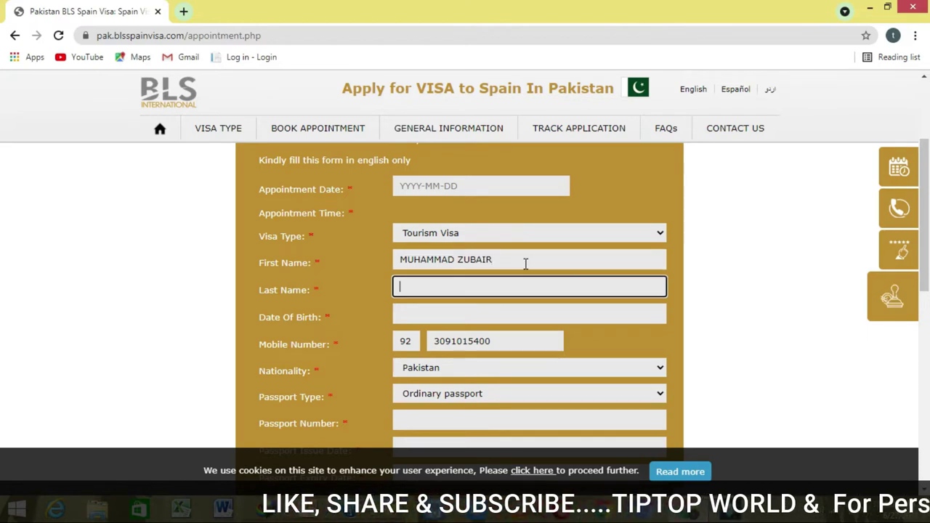
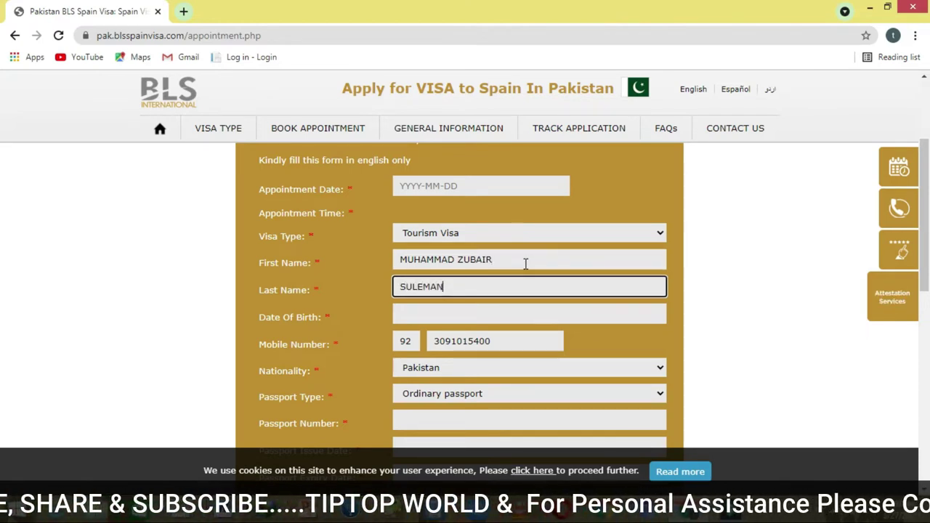
Set the date of birth to 11 August 2010.
key(Tab)
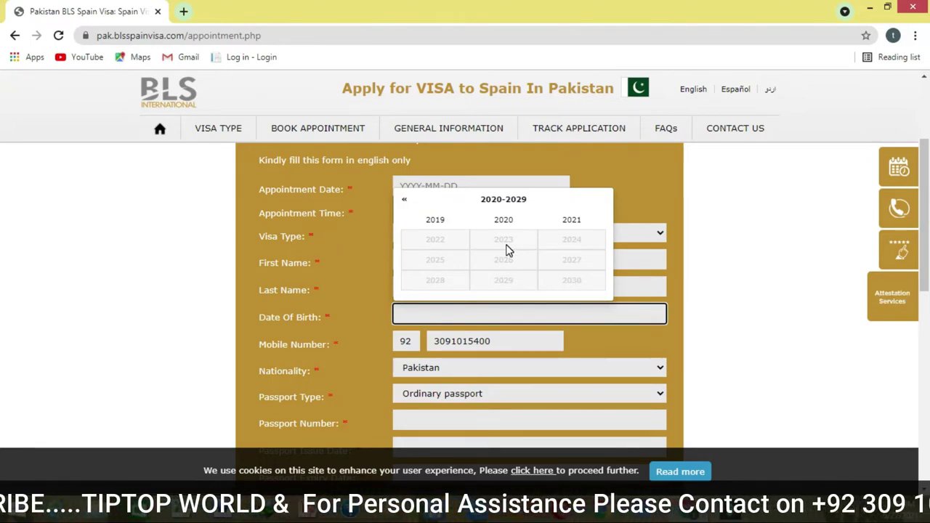
click(407, 202)
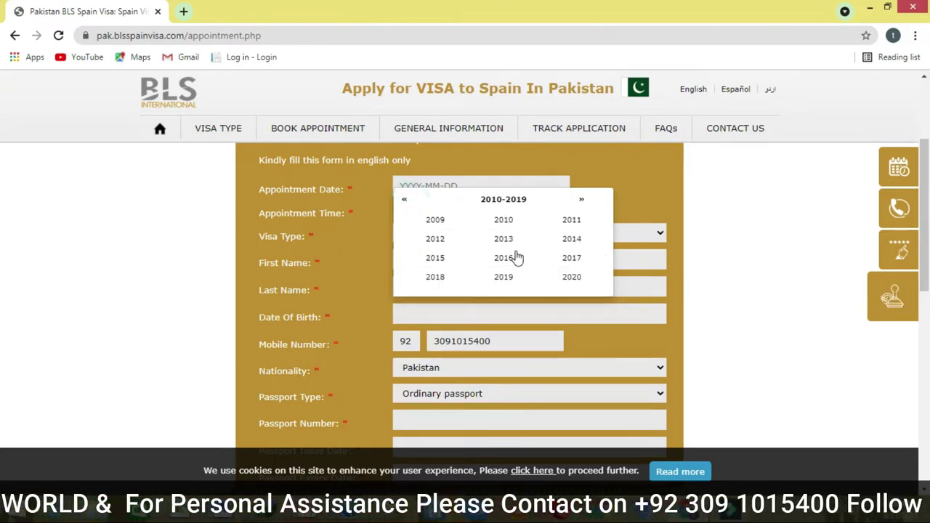
click(505, 222)
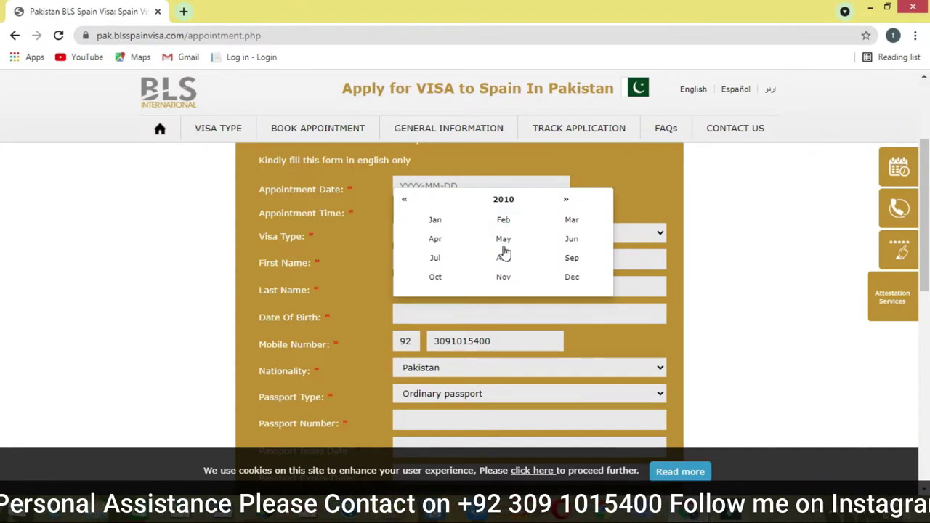
click(508, 263)
click(499, 259)
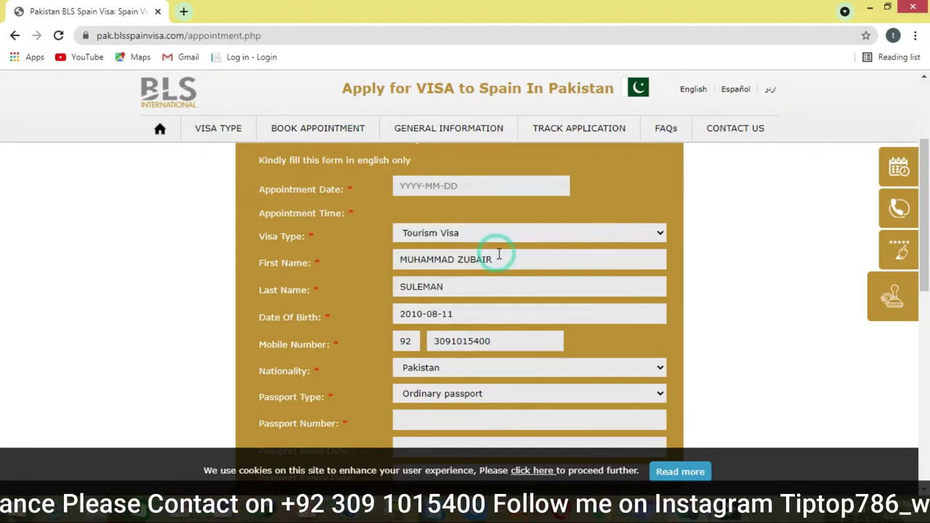
drag(925, 186, 925, 233)
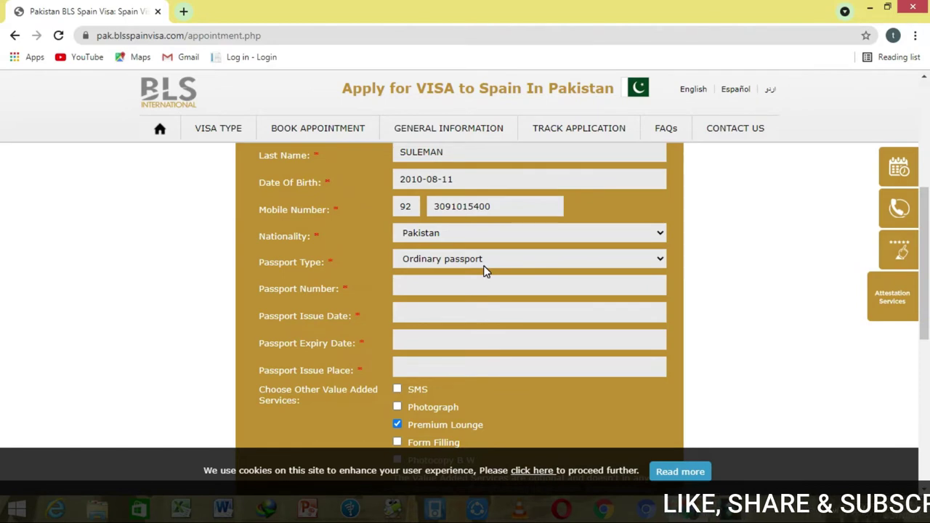
Enter the passport number and set the passport issue date to 2021-03-05.
click(481, 289)
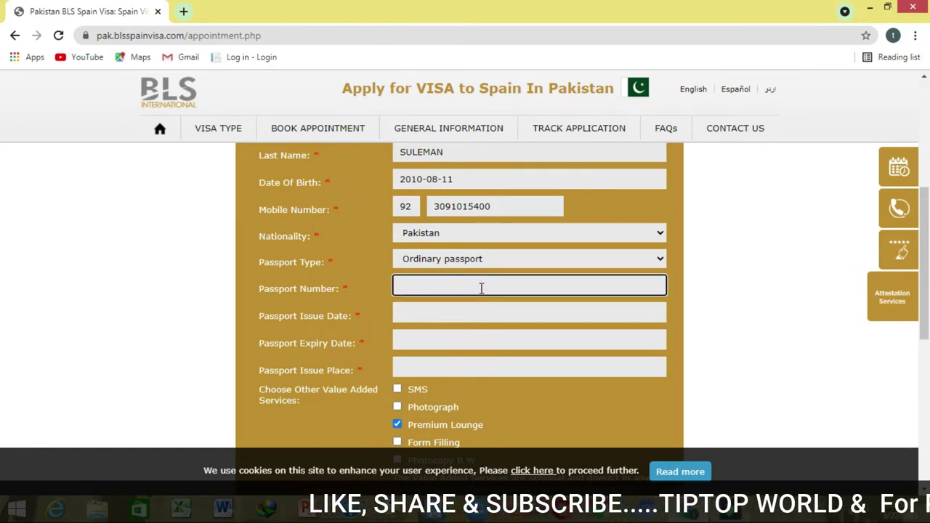
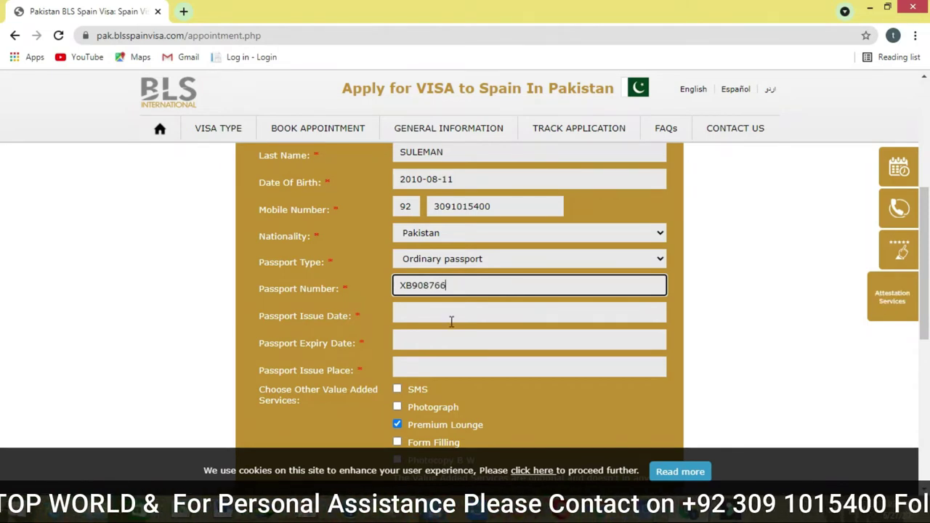
click(451, 321)
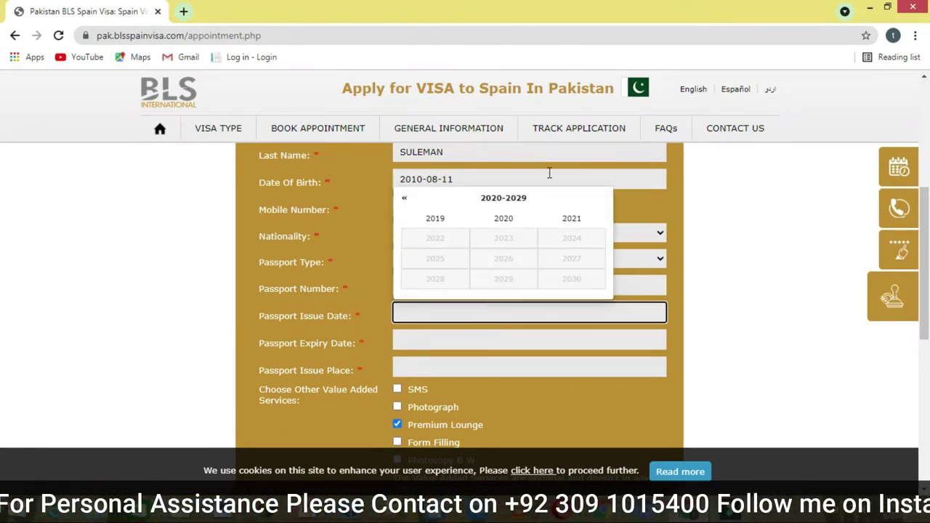
click(574, 221)
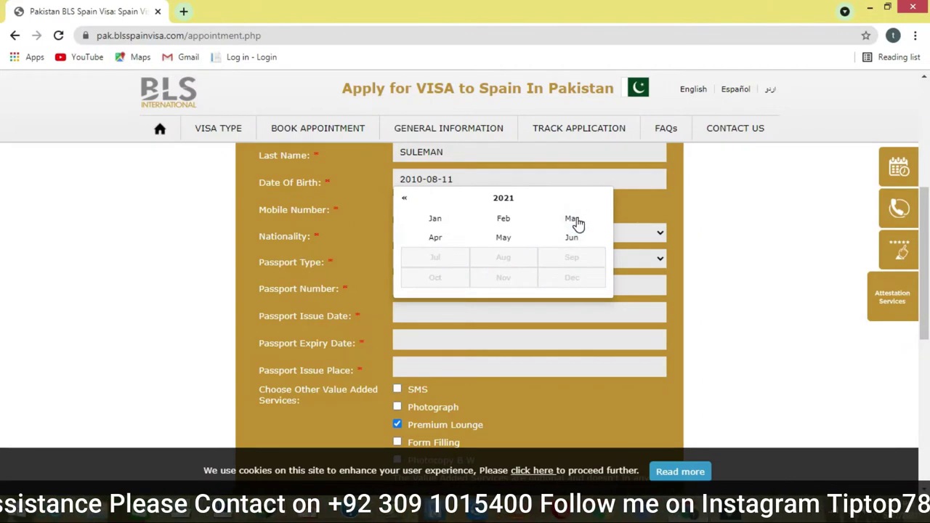
click(578, 222)
click(559, 228)
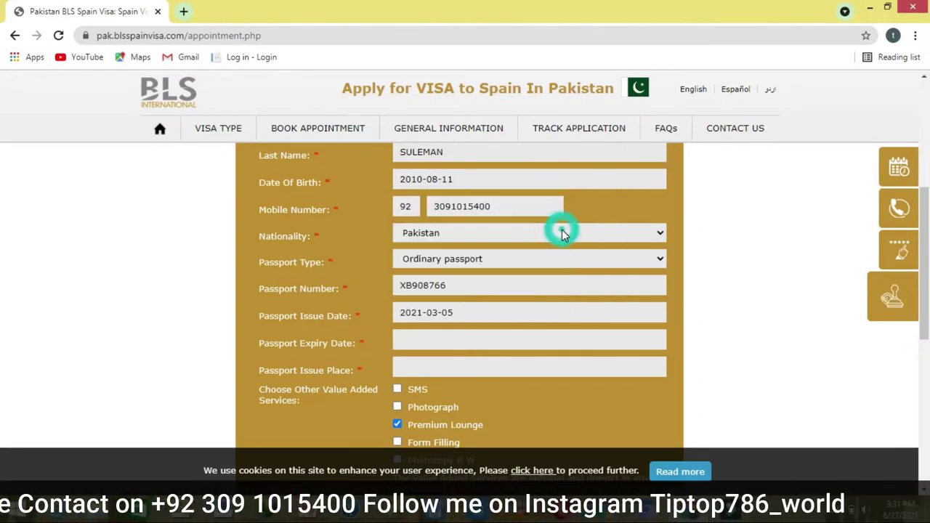
Set the passport expiry date to 2026-03-06.
click(451, 341)
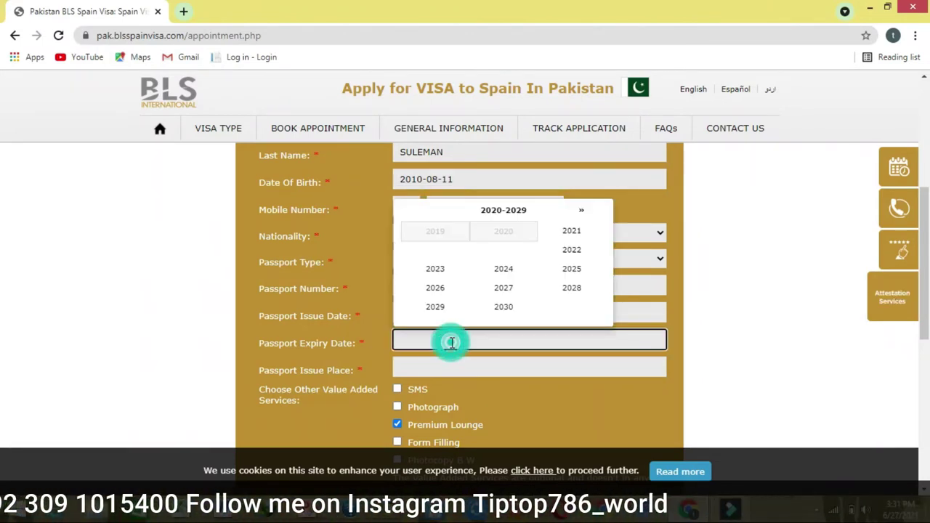
click(436, 288)
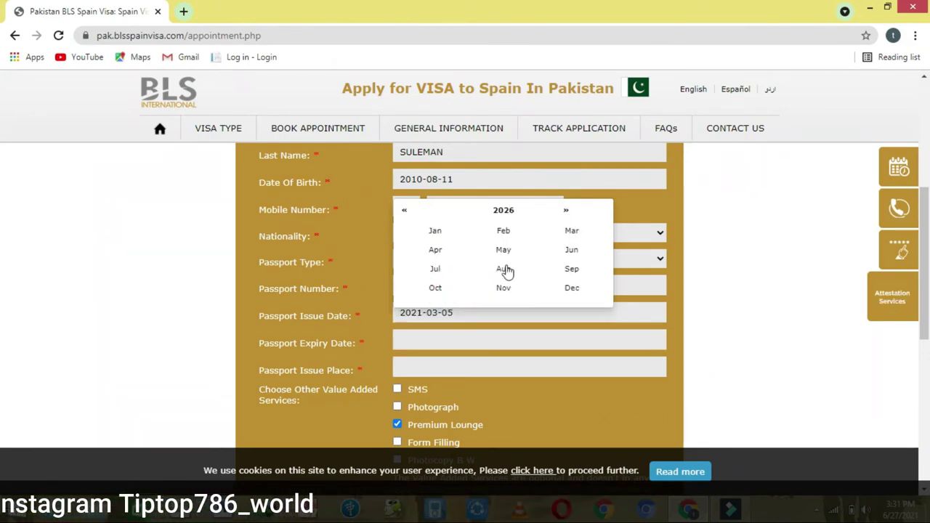
click(572, 230)
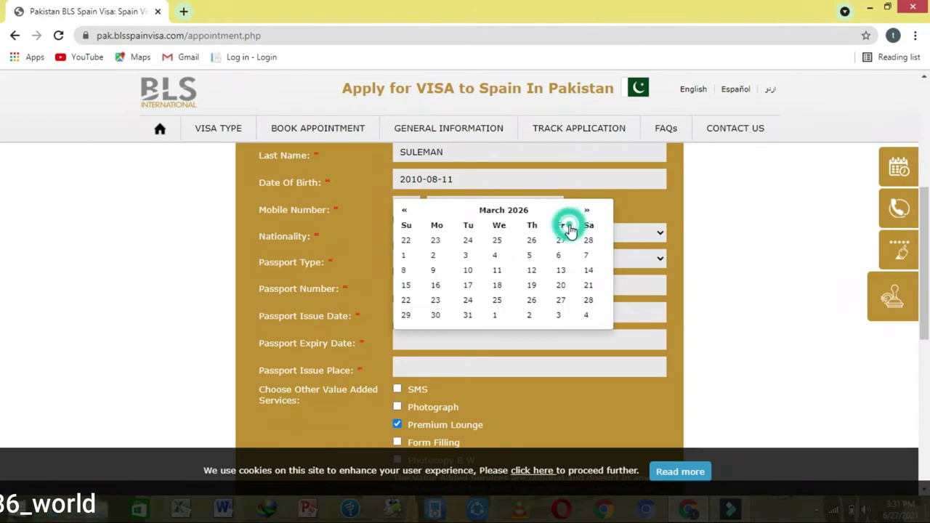
click(560, 259)
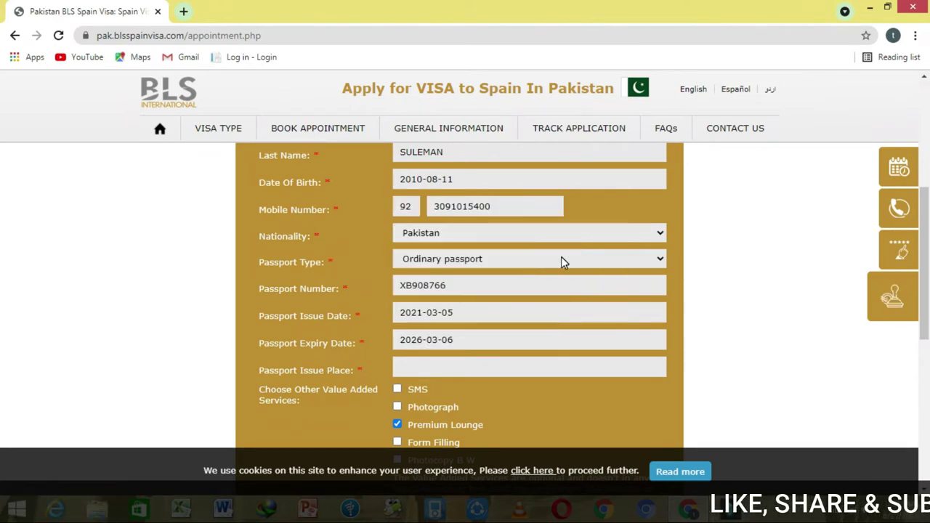
click(447, 370)
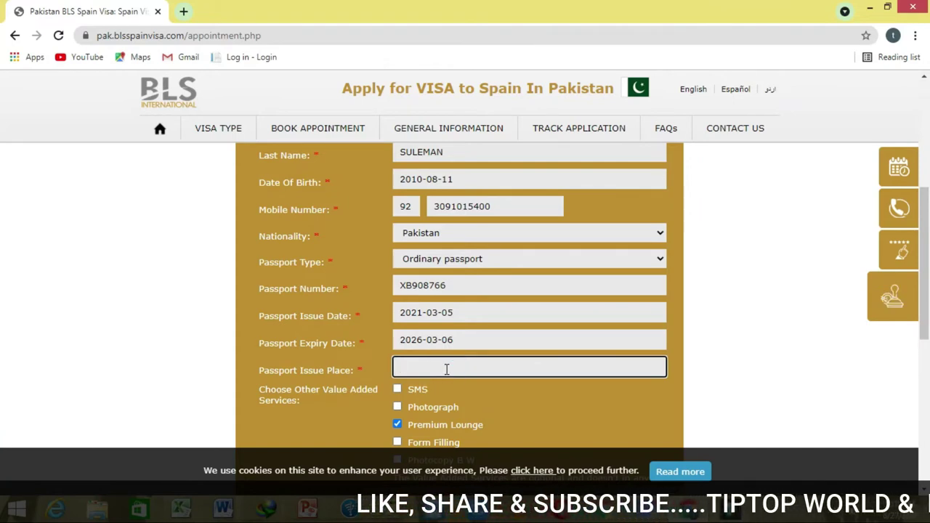
Enter PAKISTAN as the passport issue place, correcting a typo.
text(PAKSI)
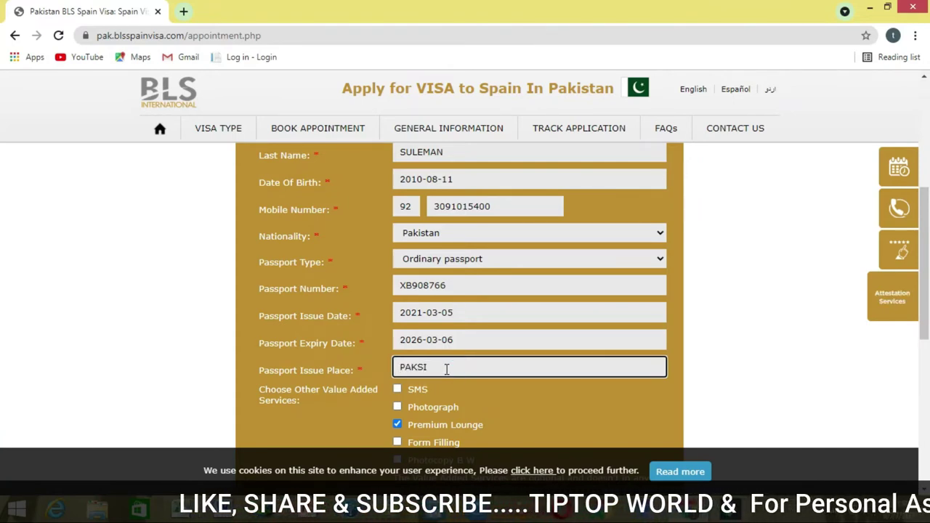
key(BackSpace)
key(BackSpace)
text(ISTAN)
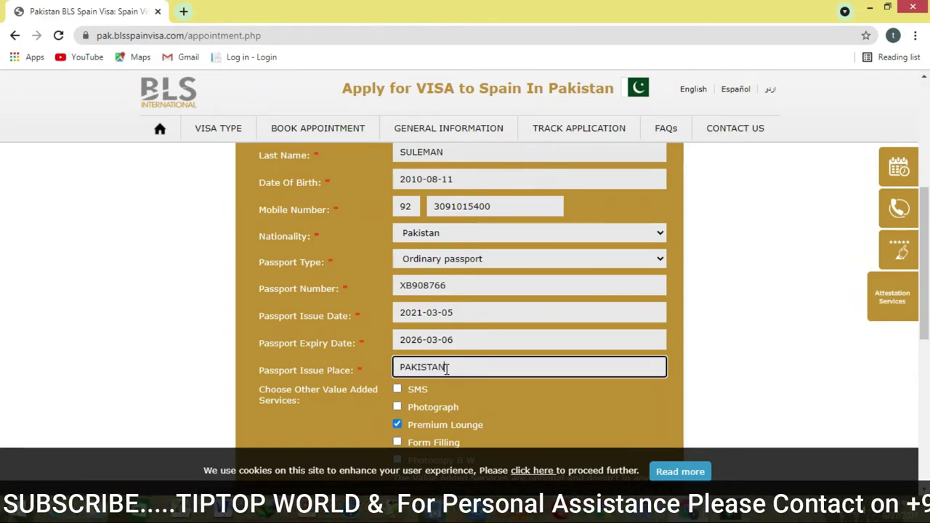
Tick SMS as a value-added service, leaving Photograph unticked.
scroll(2, 211, down, 2)
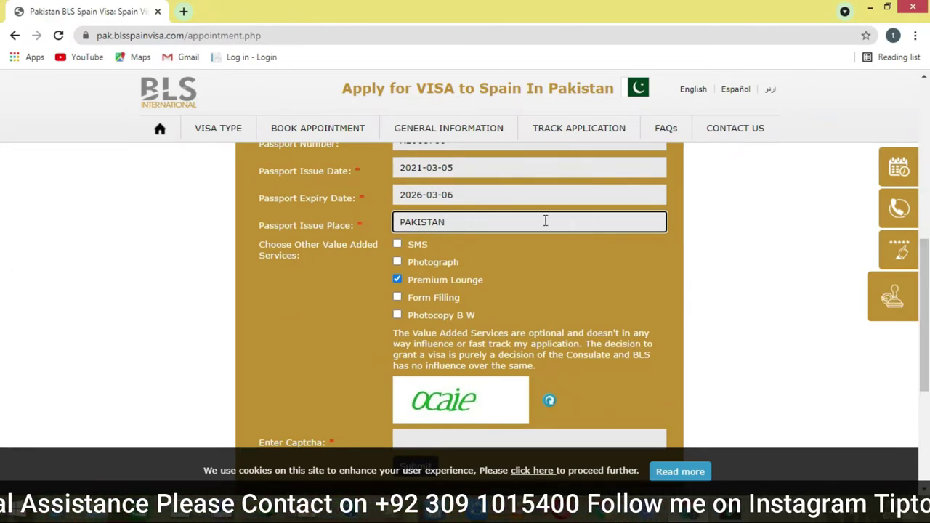
click(398, 245)
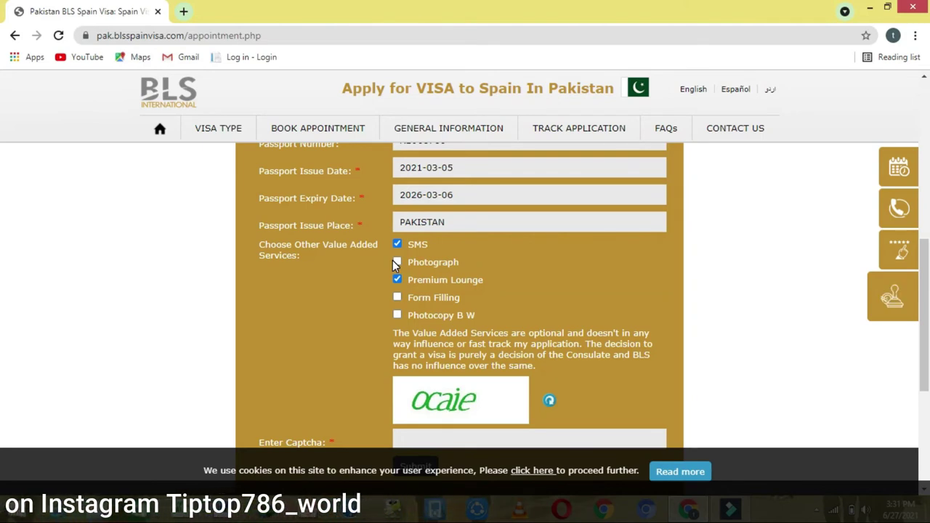
click(397, 263)
click(397, 262)
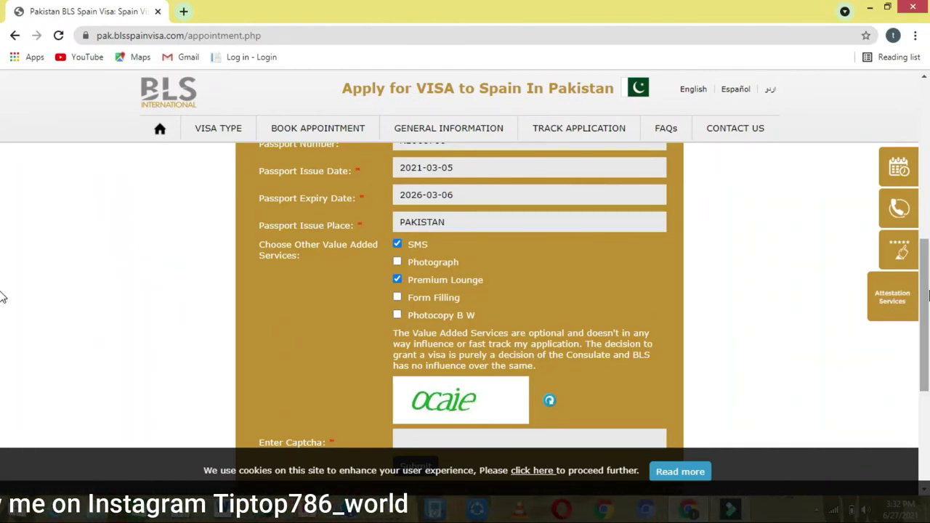
Type the characters from the captcha image into the Enter Captcha field.
scroll(4, 287, down, 2)
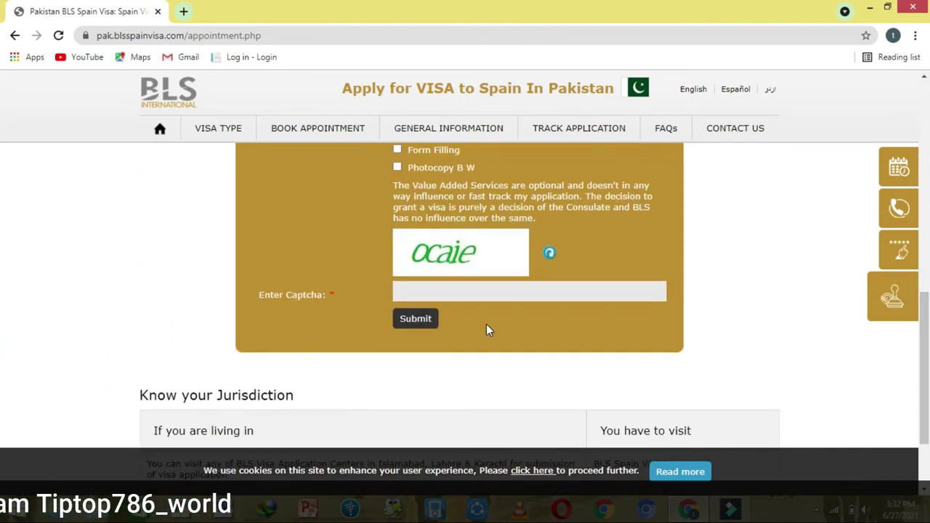
click(473, 284)
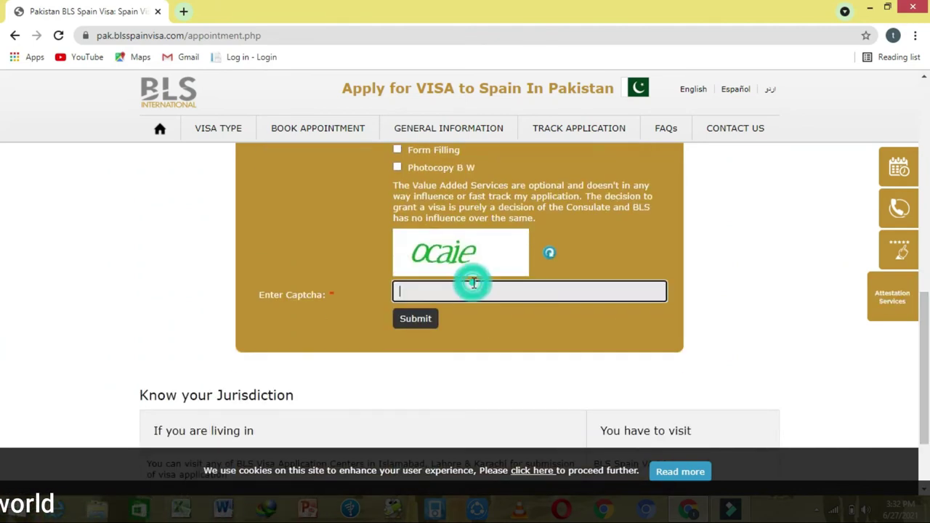
text(oca)
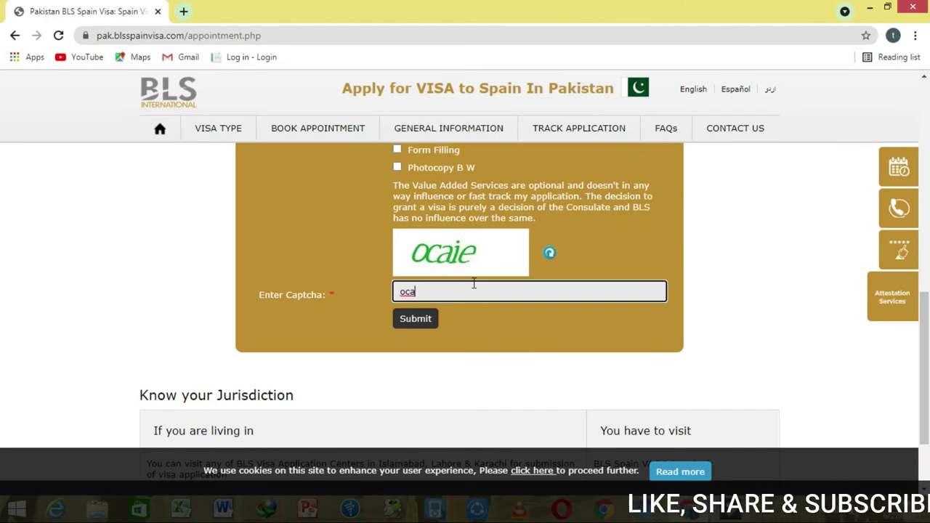
text(ie)
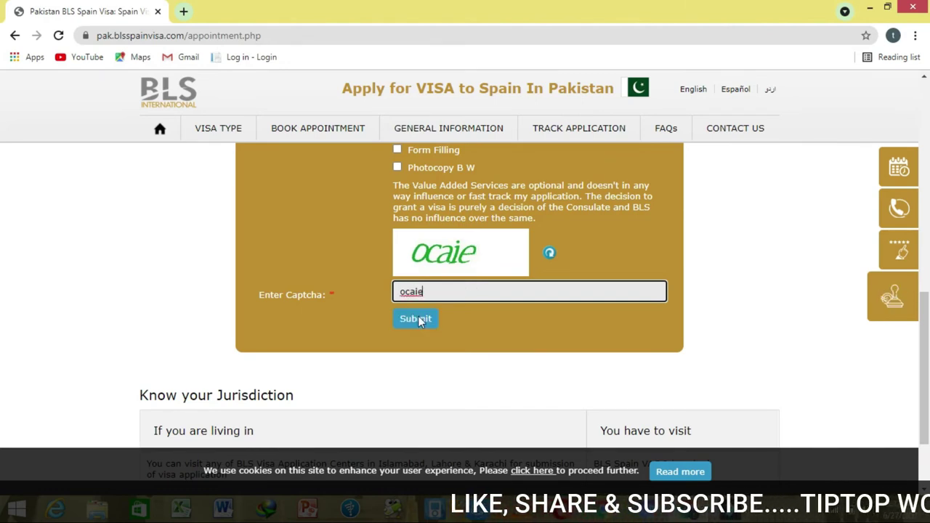